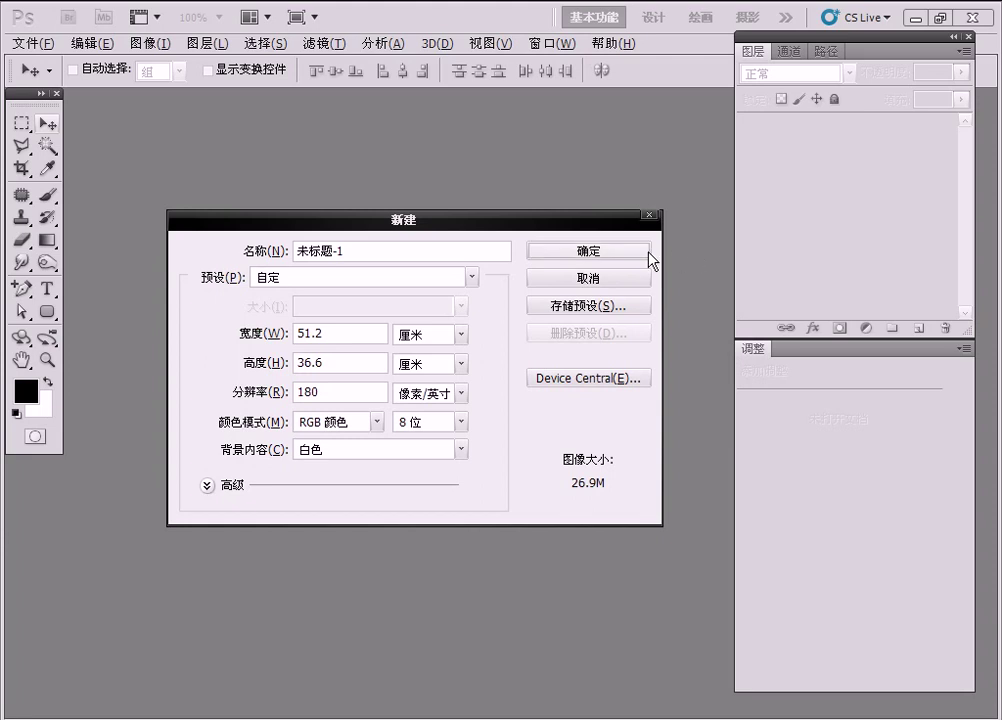
Create a 51.2 × 36.6 cm, 180 ppi white document and paste in the bride photo as Layer 1
click(651, 259)
key(ctrl+v)
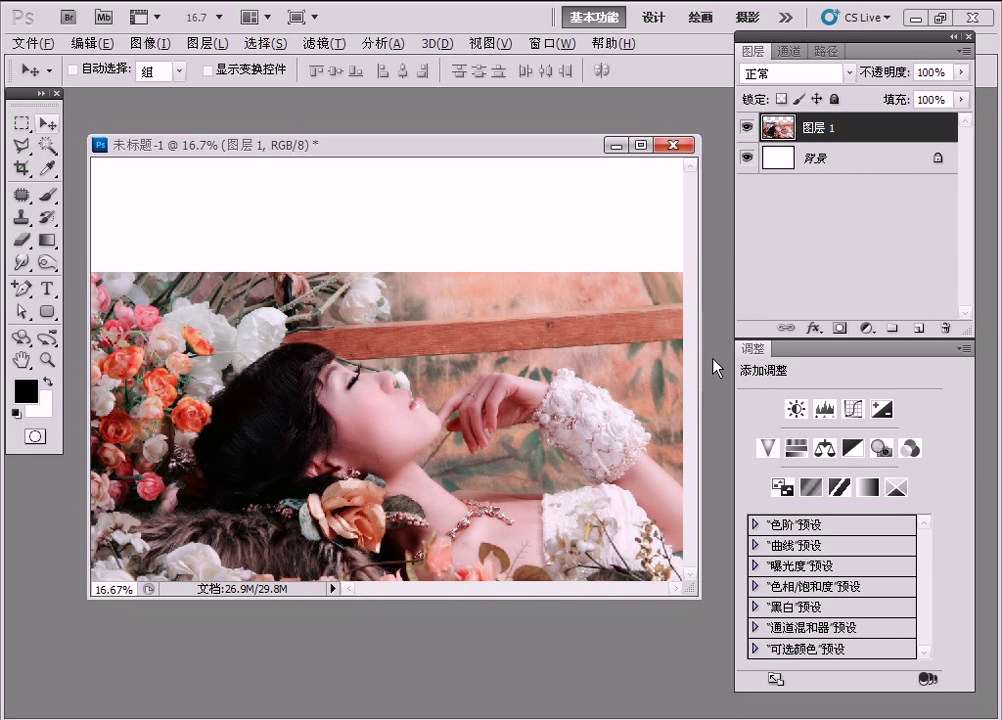
Mask Layer 1 and paint black with a 700 px brush to fade its top into white
click(838, 328)
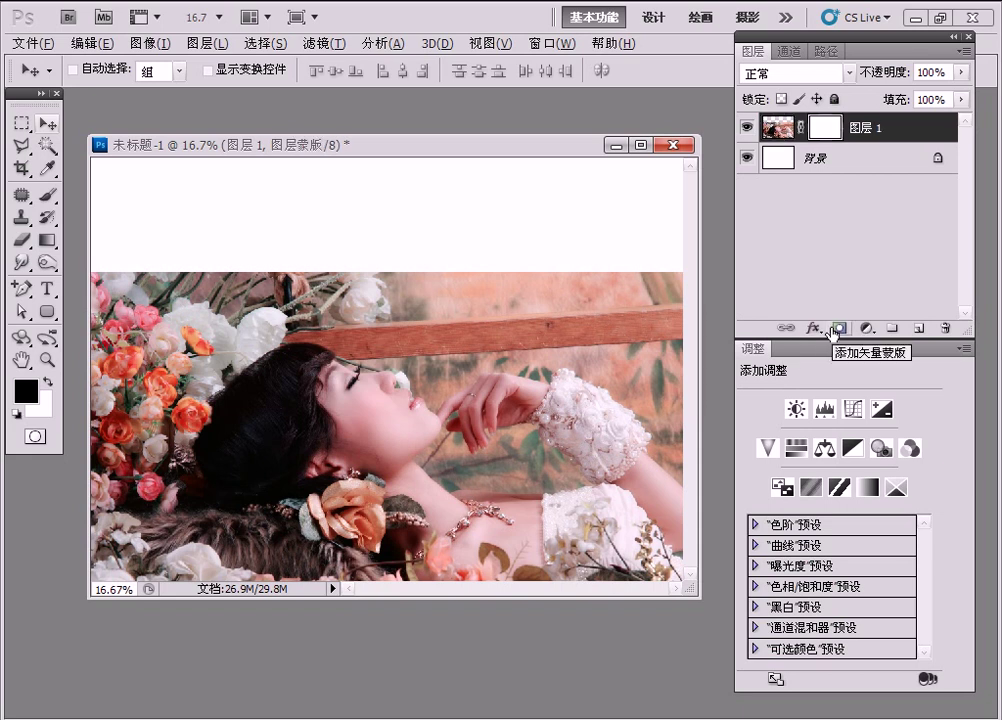
click(49, 198)
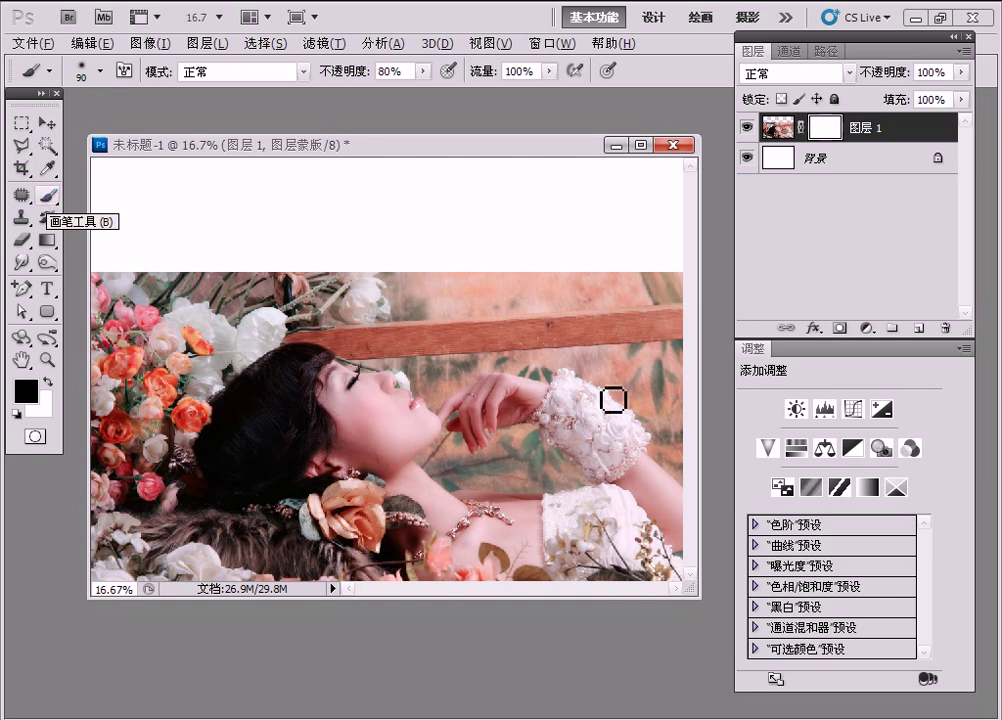
key(bracketright)
key(bracketright)
key(bracketright)
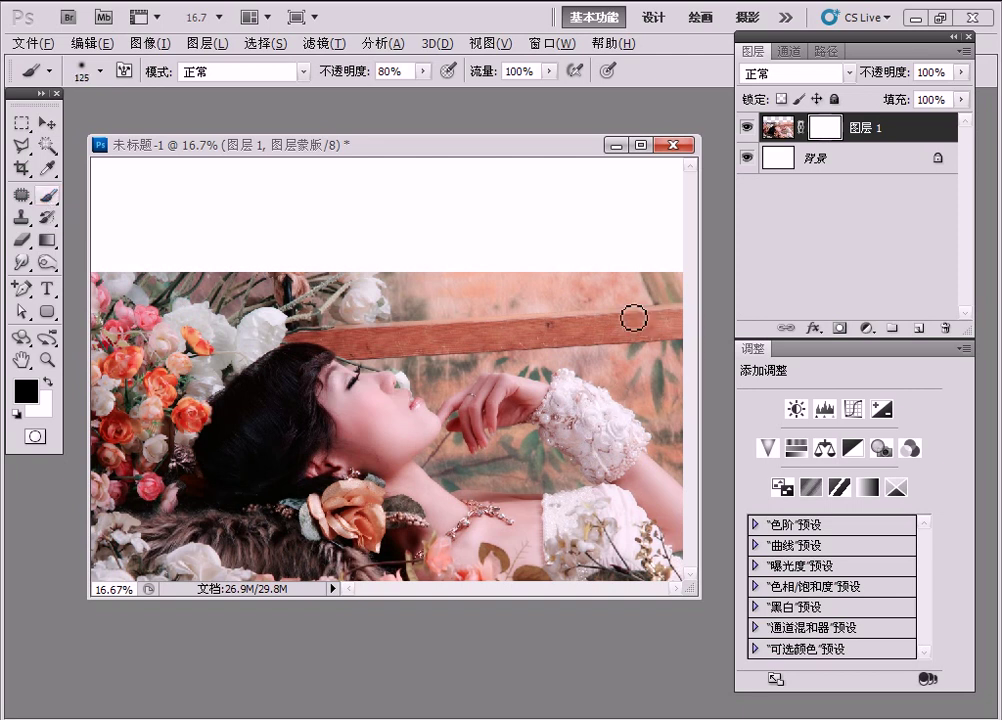
key(bracketright)
key(bracketright)
key(bracketright)
key(bracketright)
key(bracketright)
key(bracketright)
mouse_move(597, 283)
mouse_down()
mouse_move(633, 291)
mouse_move(633, 242)
mouse_move(322, 217)
mouse_move(423, 253)
mouse_move(494, 250)
mouse_move(133, 231)
mouse_move(212, 212)
mouse_move(613, 329)
mouse_move(613, 306)
mouse_move(643, 289)
mouse_up()
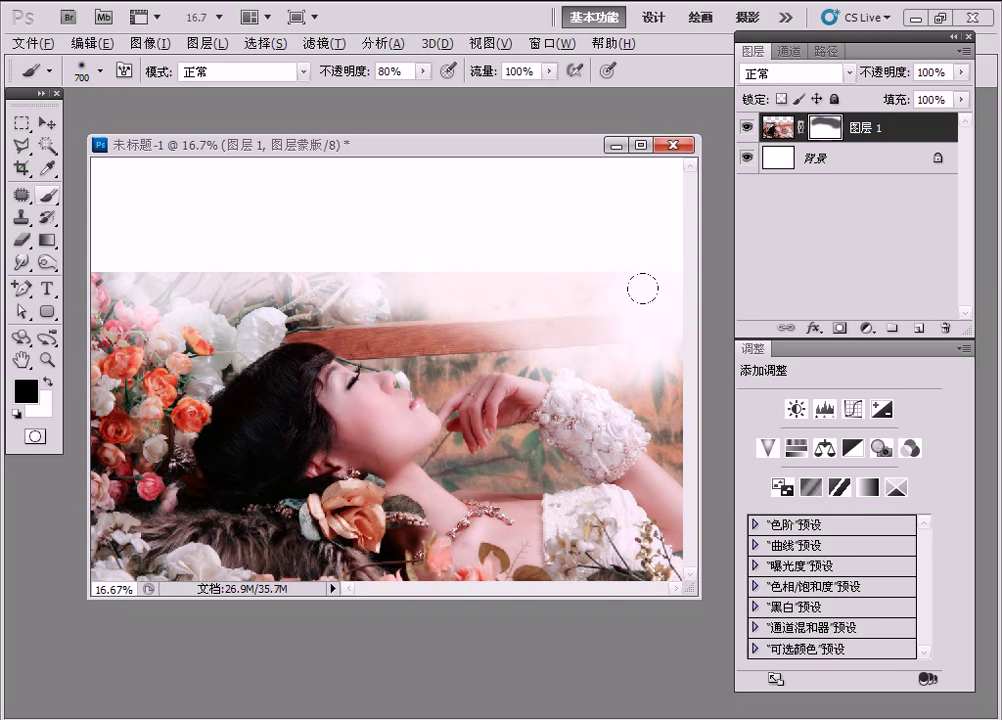
key(v)
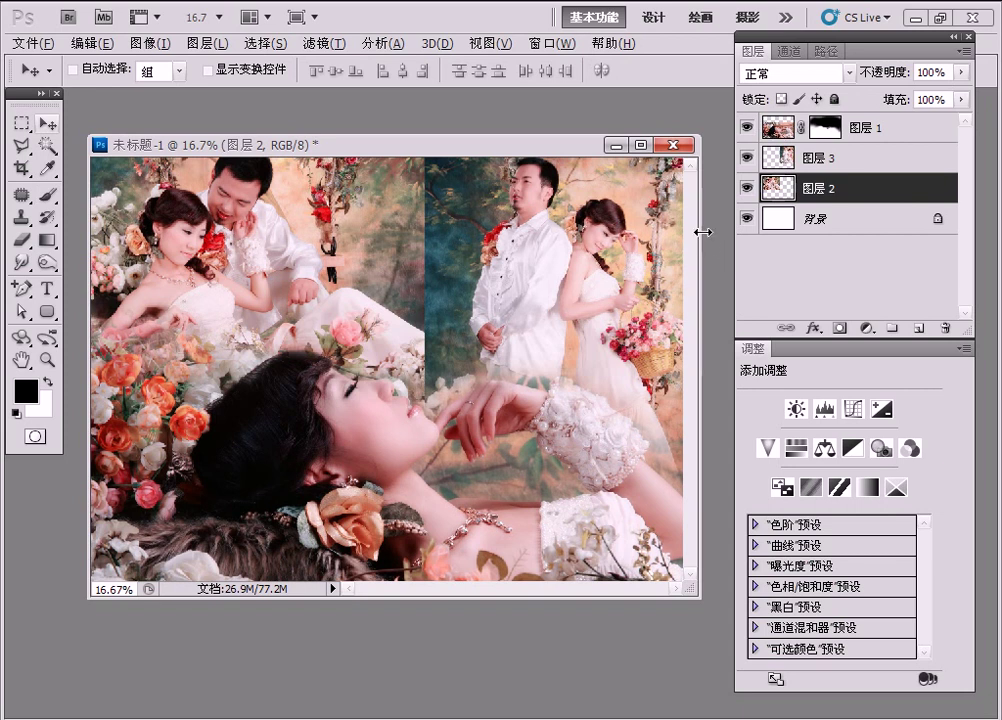
Mask 图层 2 and paint black along its seam with the neighbouring couple photo
click(840, 328)
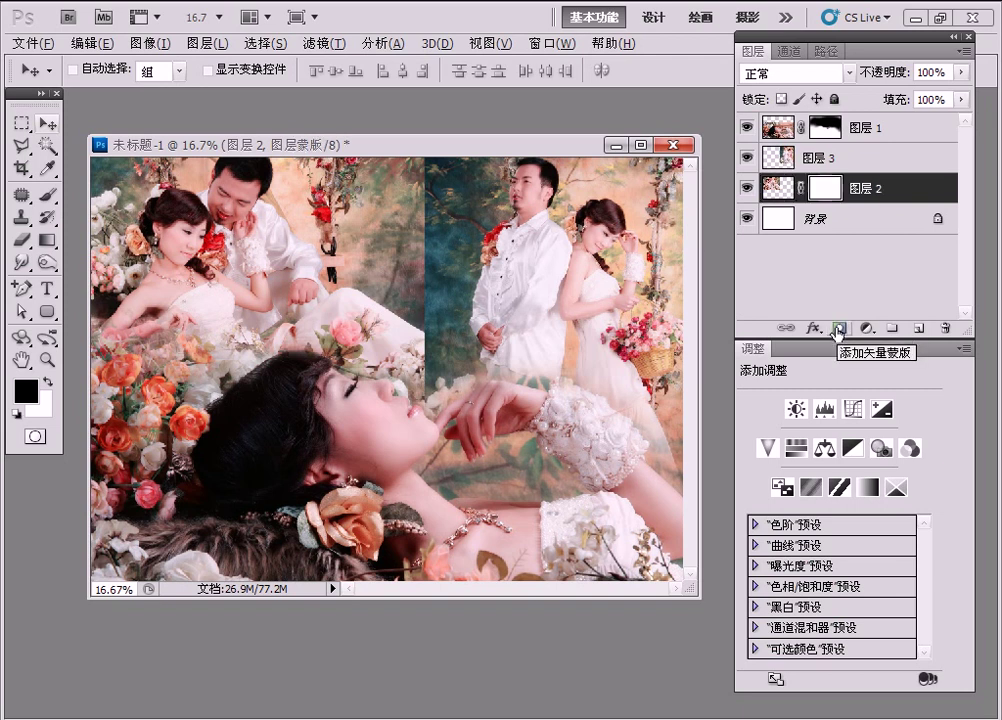
click(47, 194)
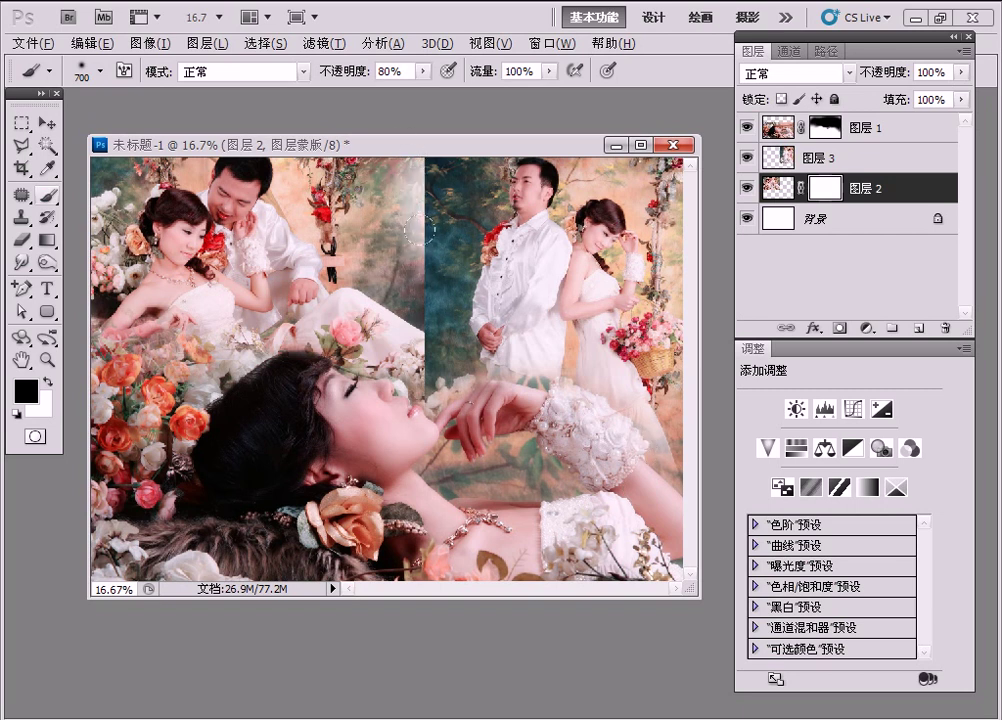
drag(419, 228, 424, 323)
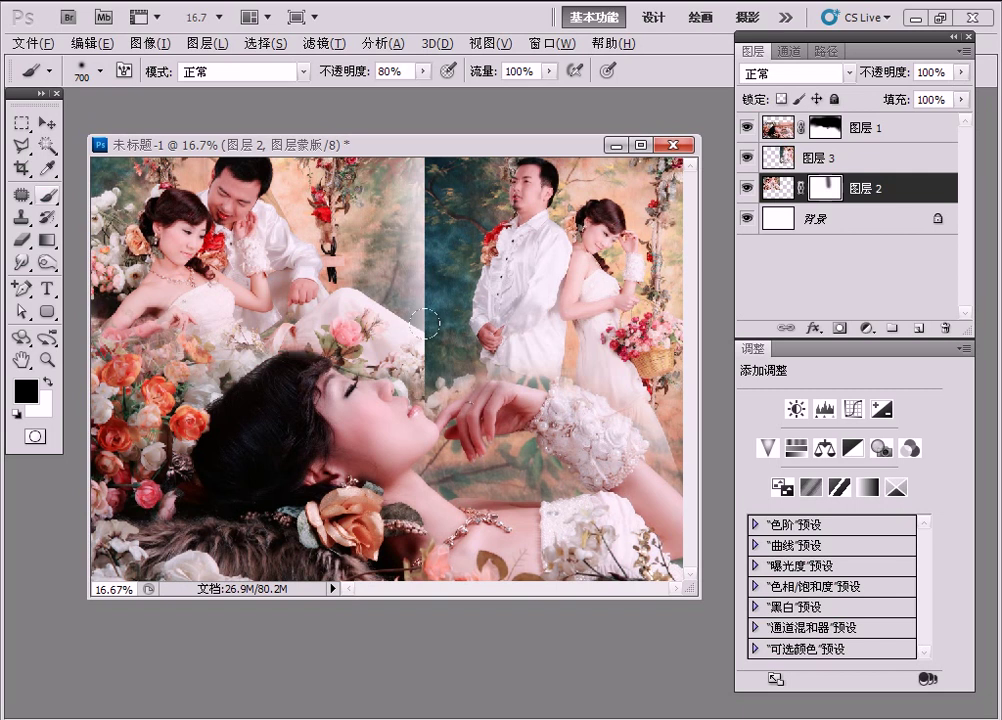
key(v)
Mask 图层 3 and haze its top-left edge along the seam between the photos
click(872, 160)
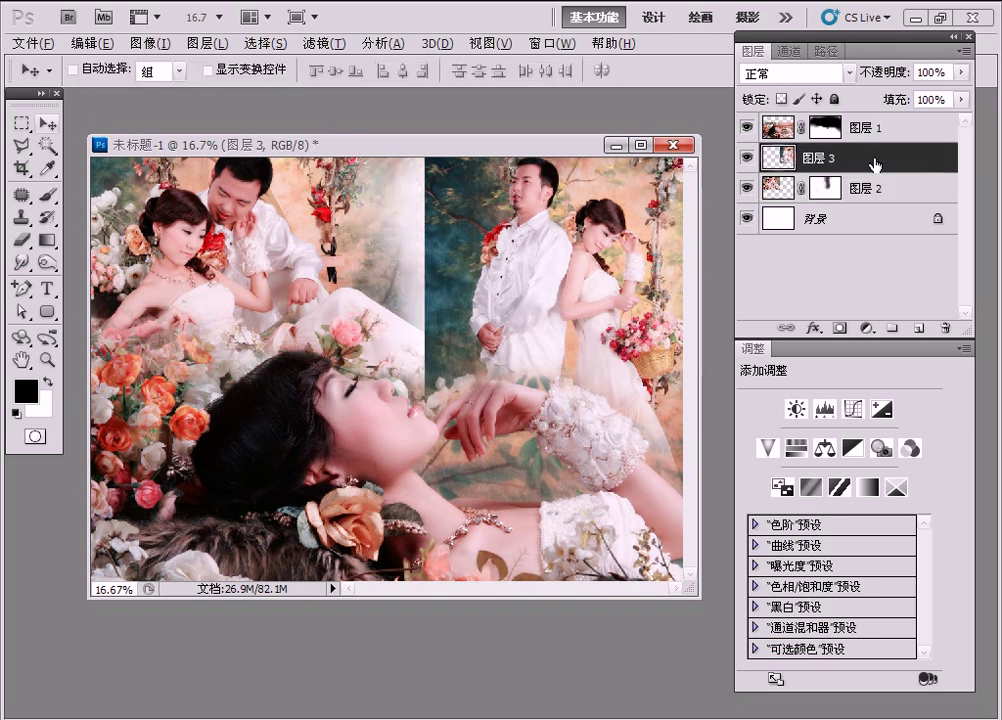
click(839, 329)
click(47, 207)
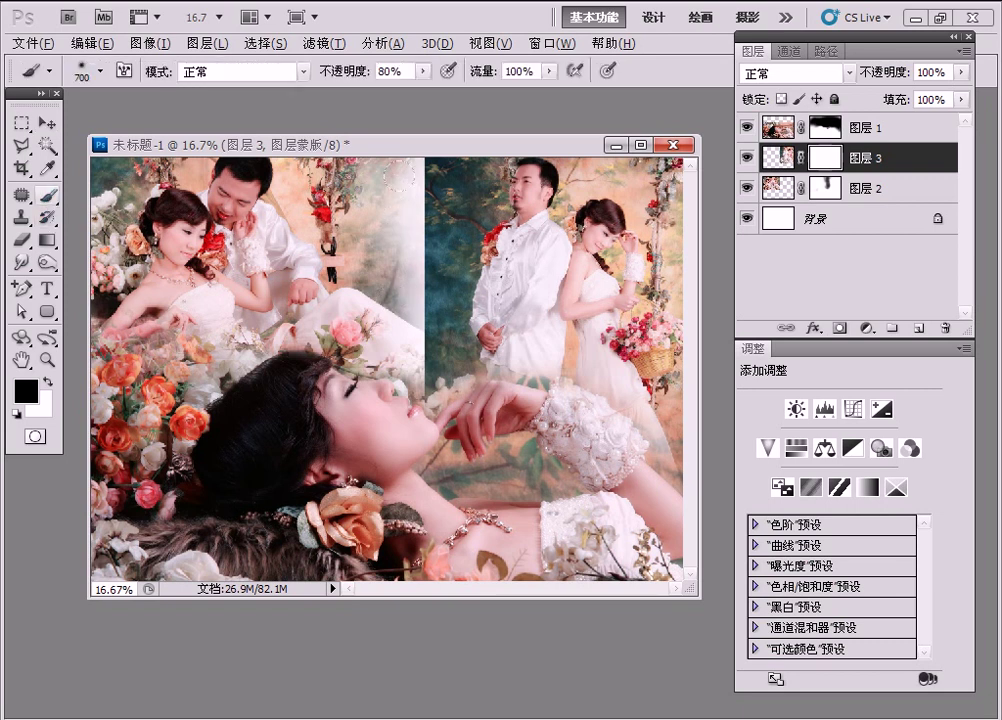
drag(460, 195, 396, 186)
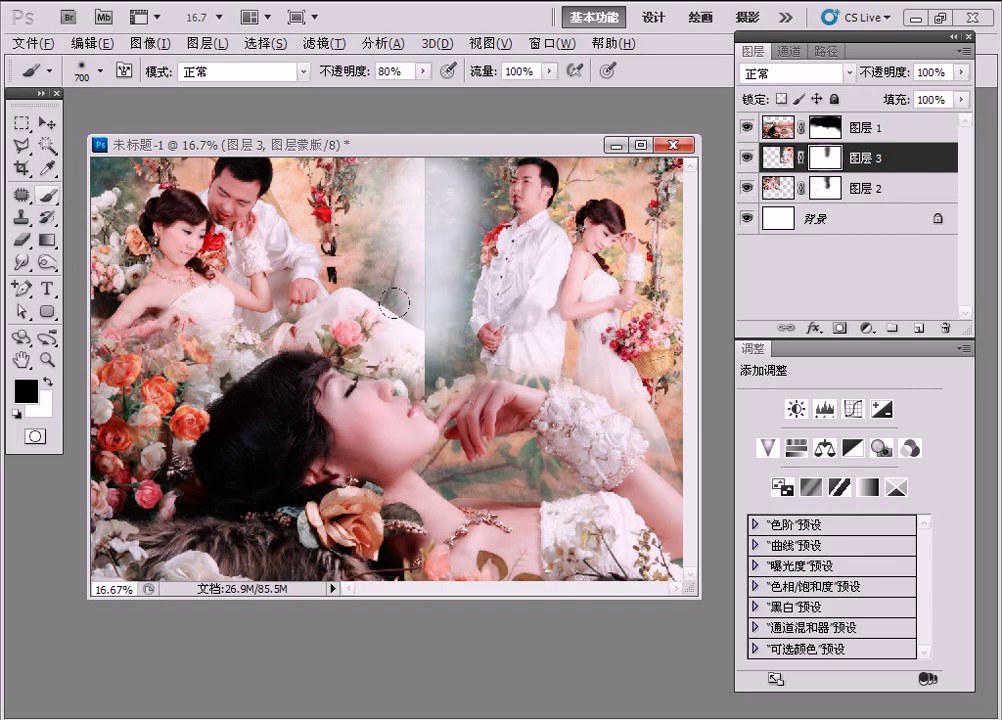
key(v)
click(944, 170)
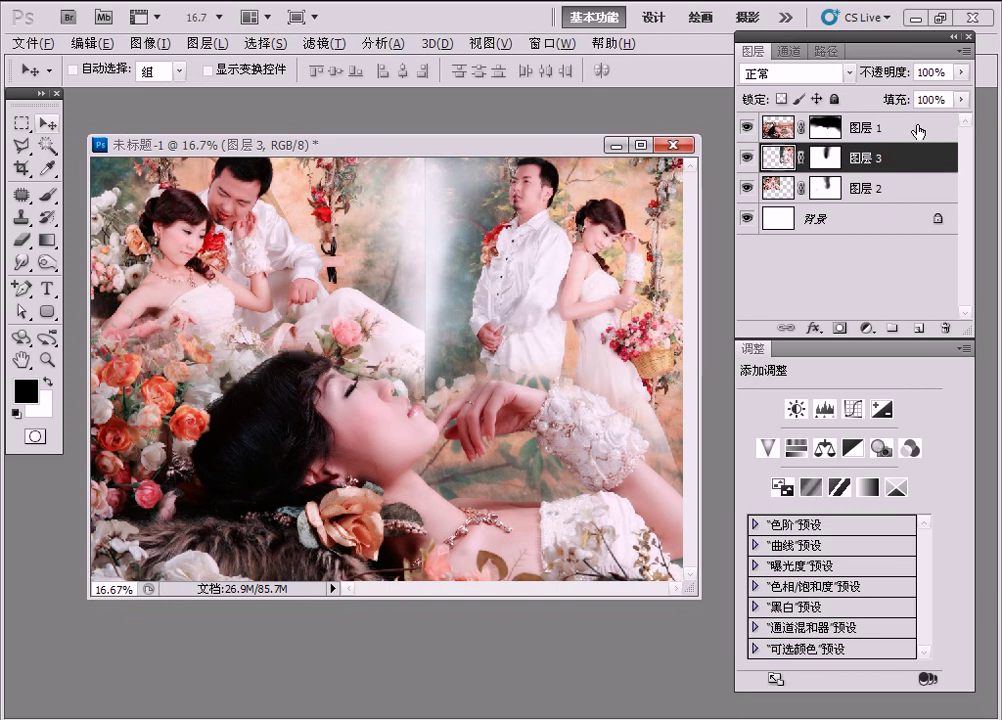
Duplicate the bride layer as 图层 1 副本 and move the copy below 图层 2
click(918, 126)
drag(918, 126, 918, 327)
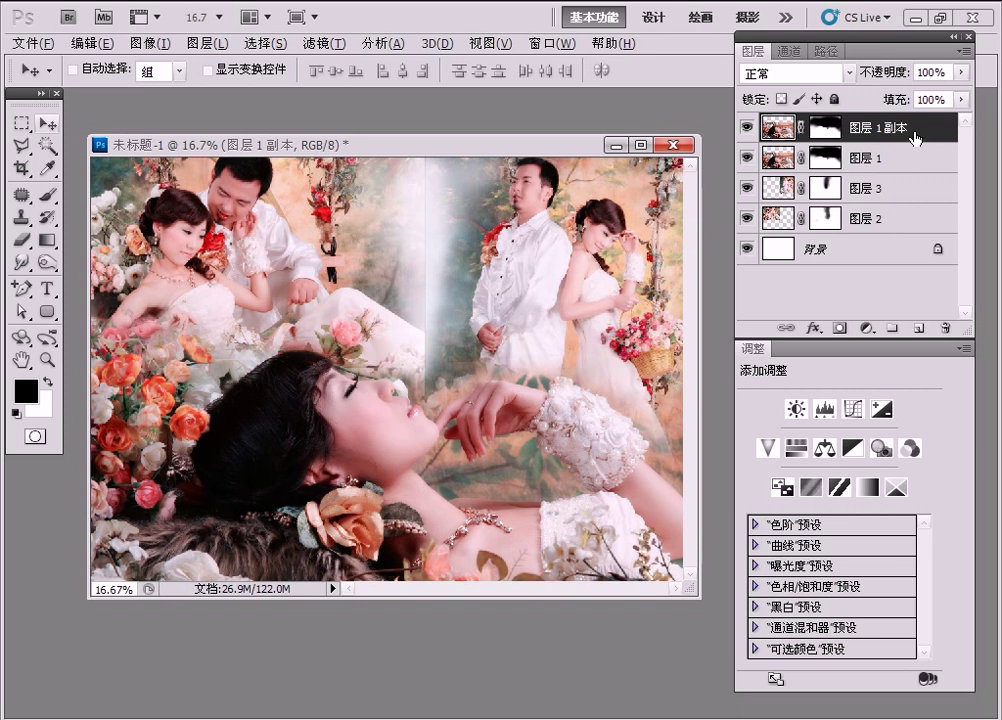
drag(916, 137, 922, 226)
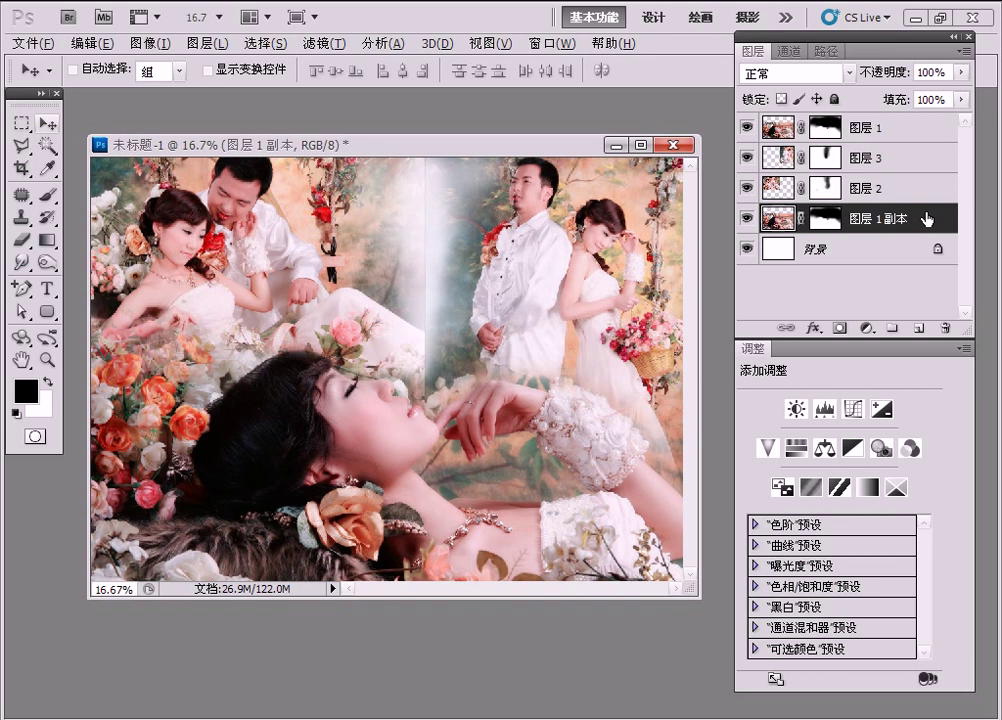
Delete the mask from 图层 1 副本 without applying it and shift the copy toward top centre
drag(830, 215, 945, 327)
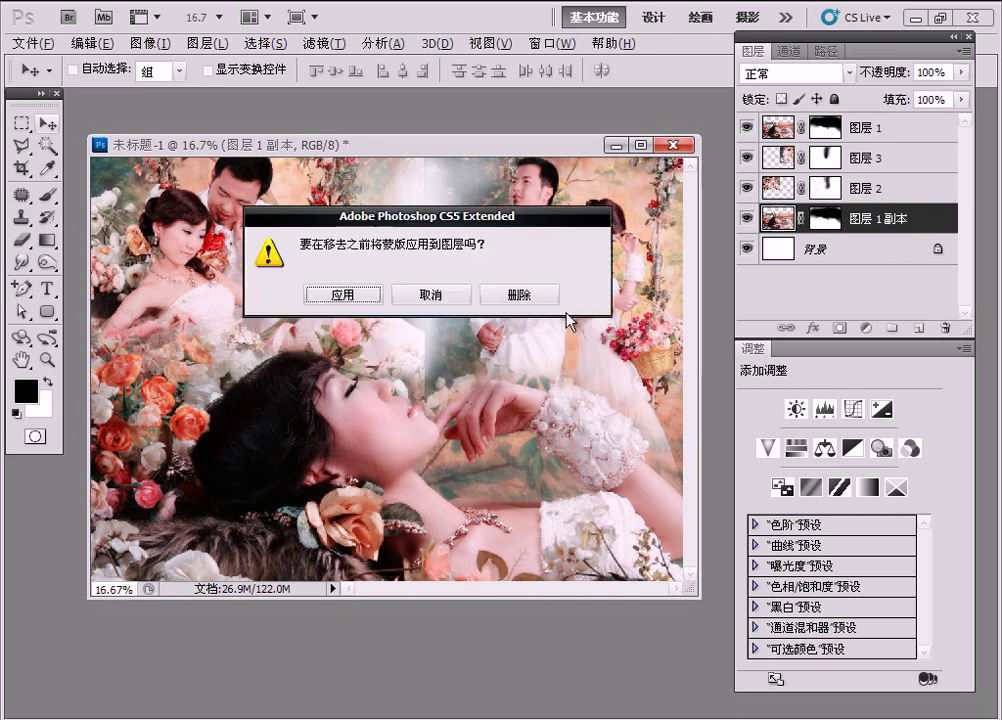
key(Return)
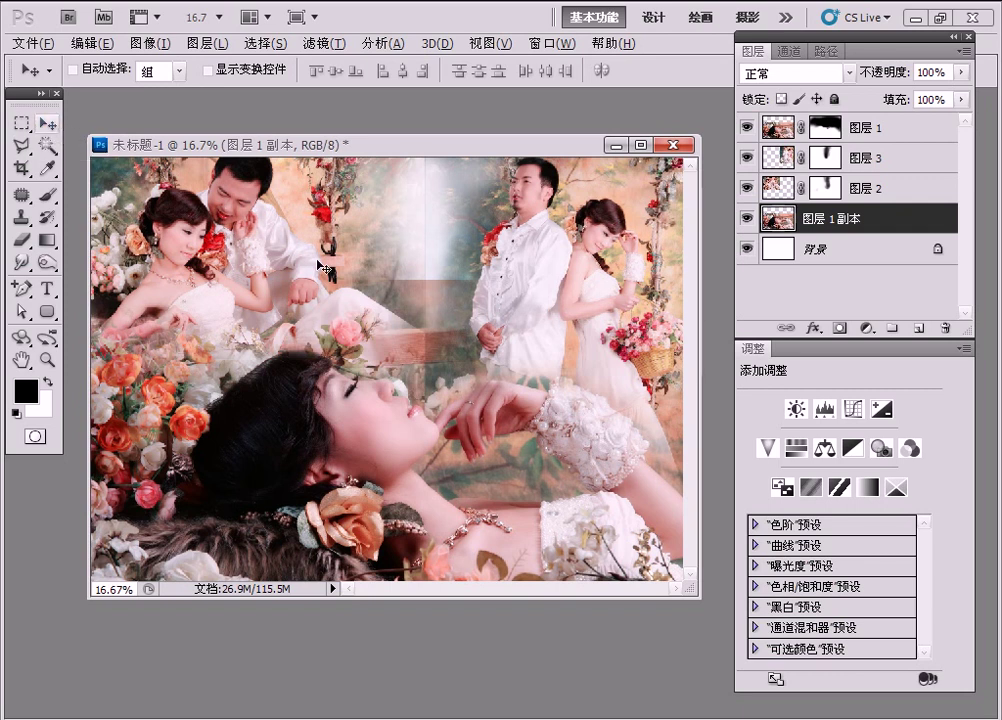
mouse_move(317, 323)
mouse_down()
mouse_move(505, 355)
mouse_move(567, 266)
mouse_move(548, 248)
mouse_up()
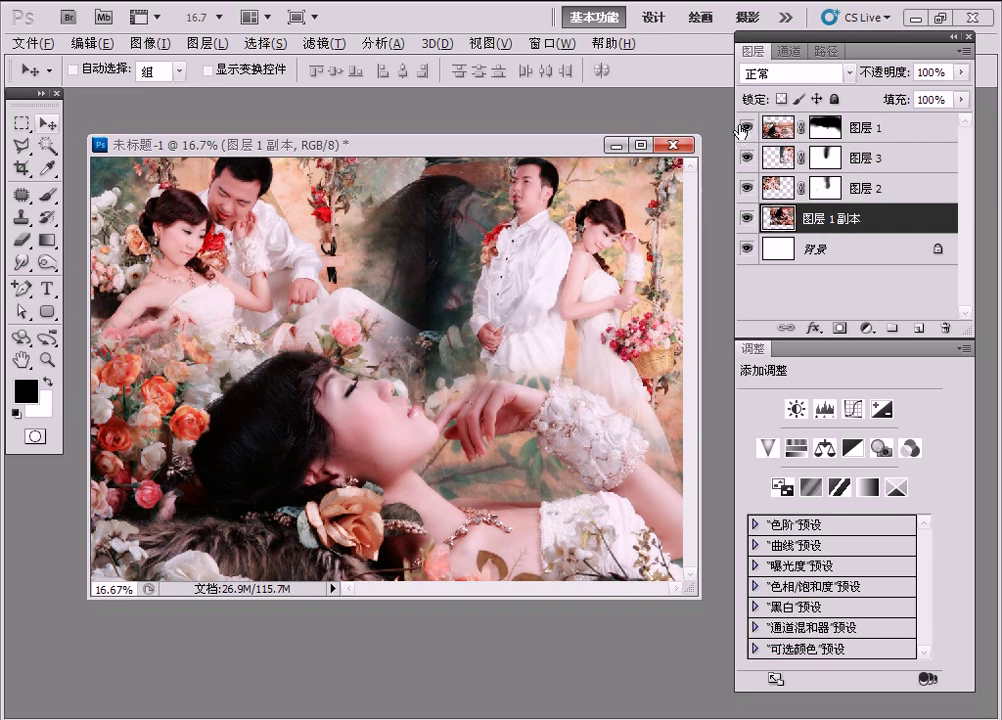
With the other photo layers hidden, move the bride copy right and up, then show them again
drag(747, 128, 747, 188)
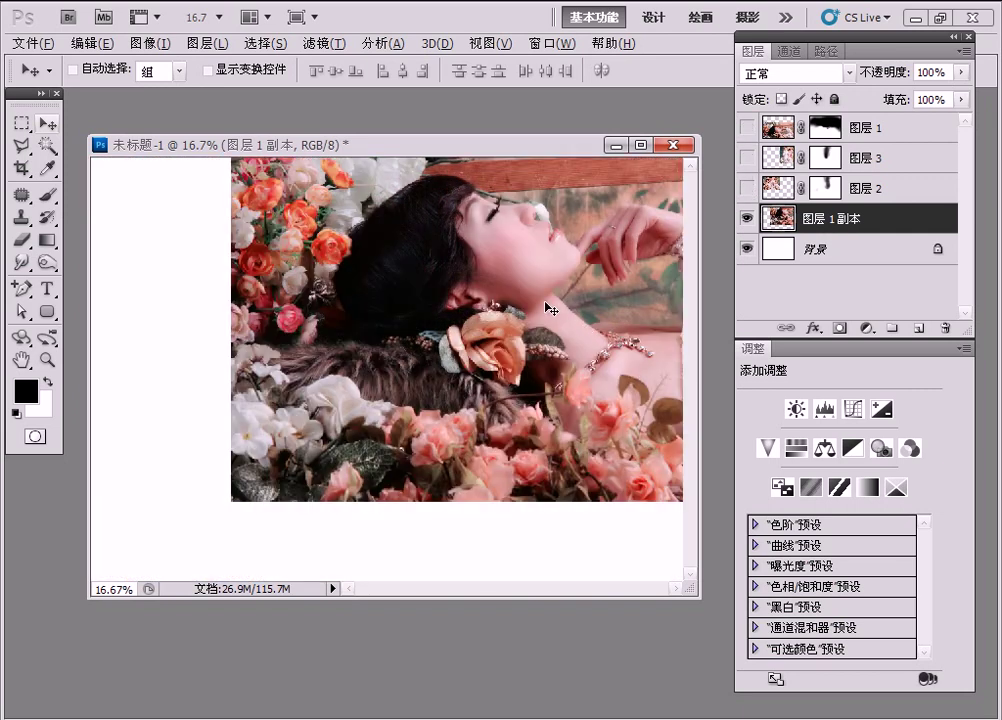
drag(512, 277, 621, 258)
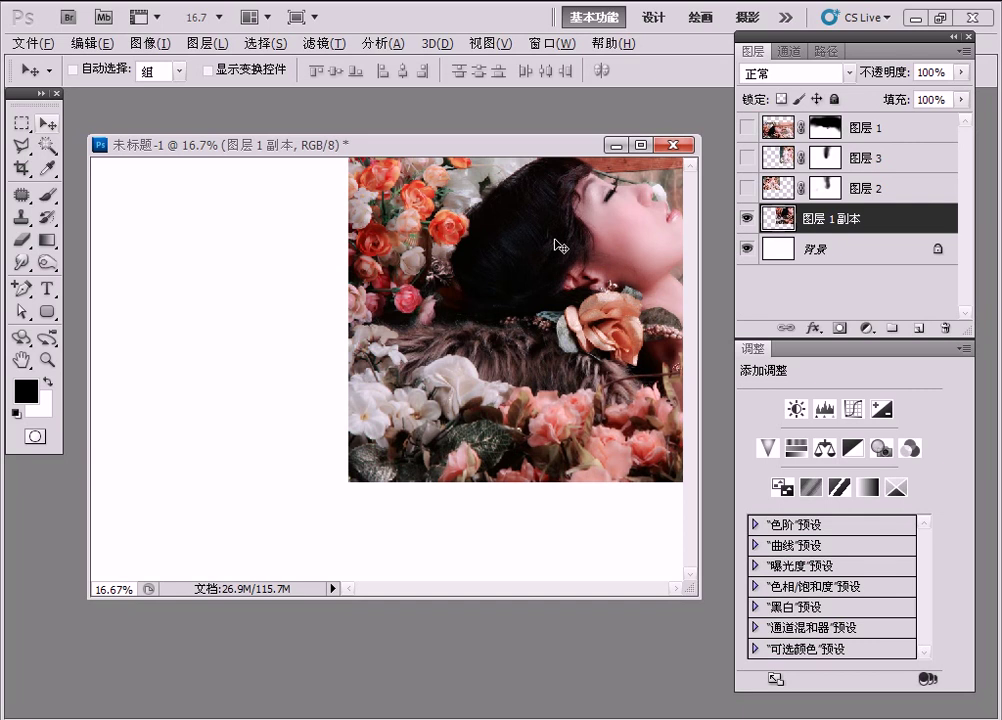
drag(746, 127, 746, 187)
click(913, 160)
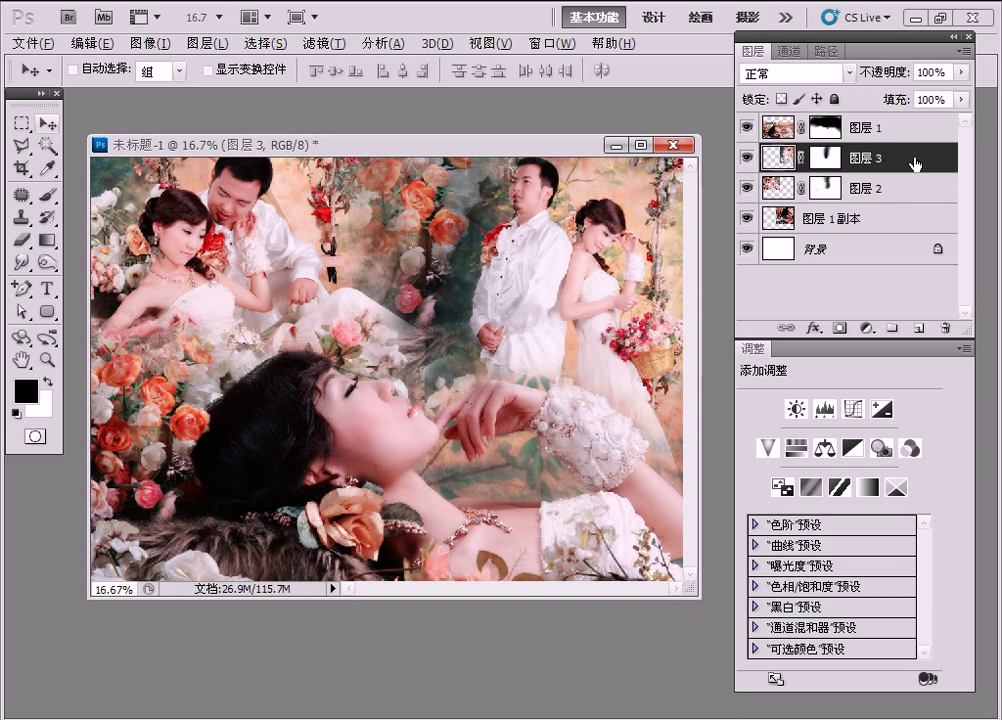
Add a 色彩平衡 adjustment layer with midtones cyan-red -25, magenta-green 12, yellow-blue -13
click(868, 329)
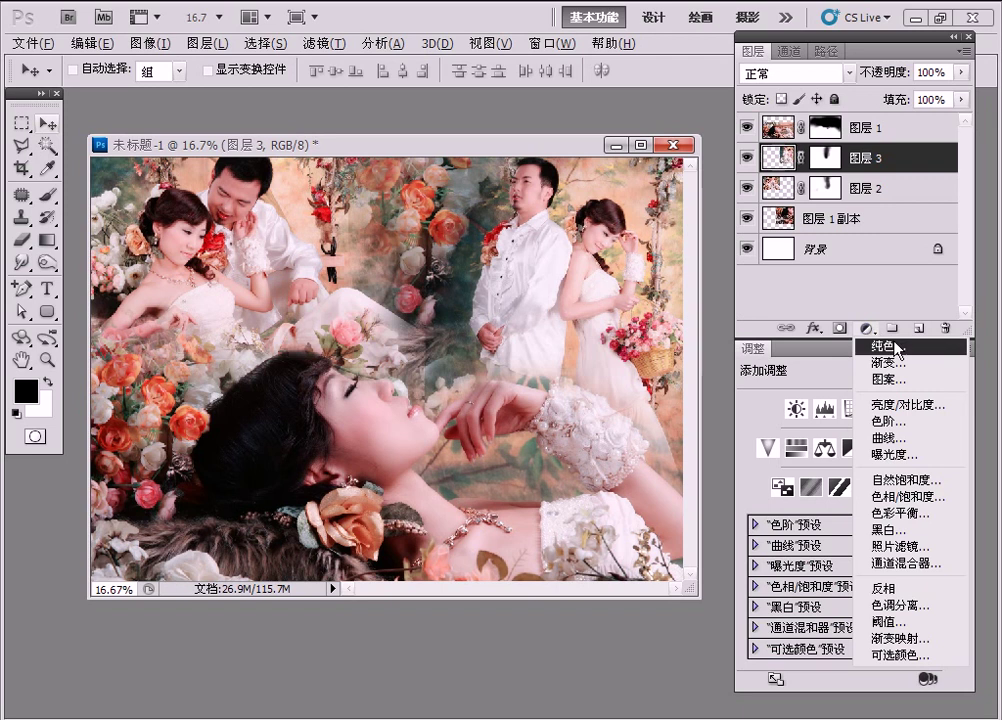
click(940, 514)
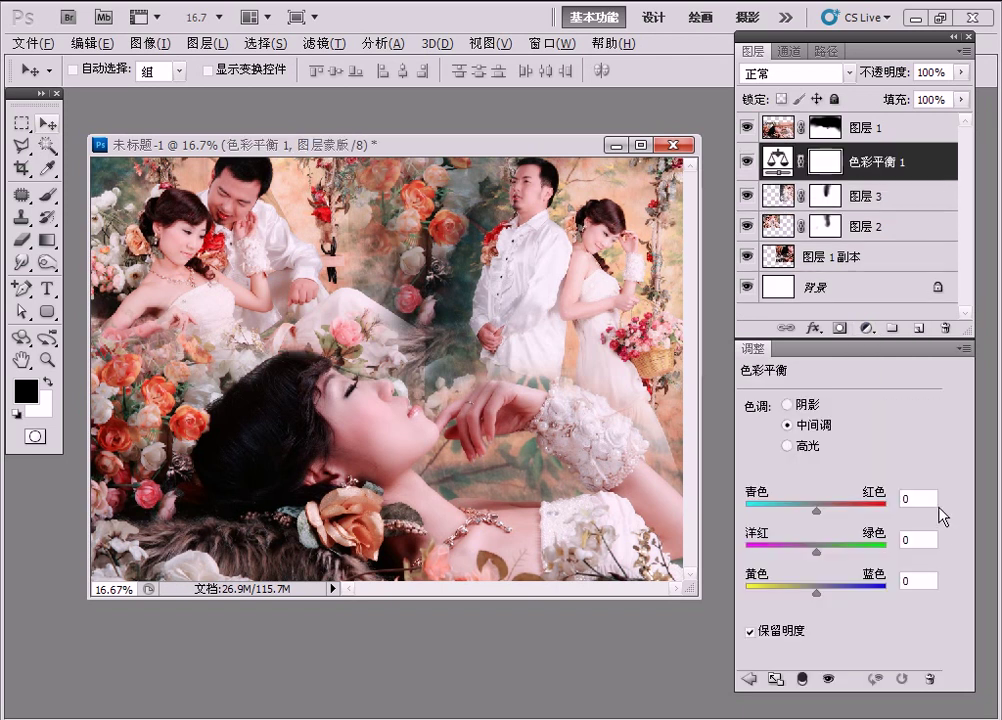
click(920, 497)
text(-25)
click(928, 541)
text(12)
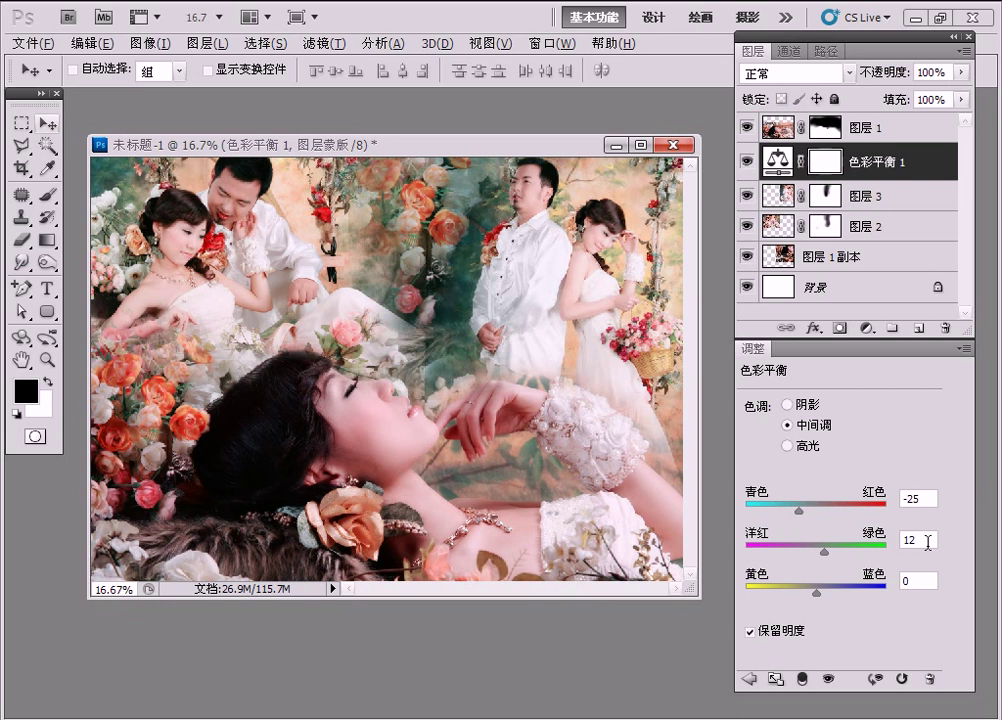
click(926, 578)
text(-13)
click(902, 134)
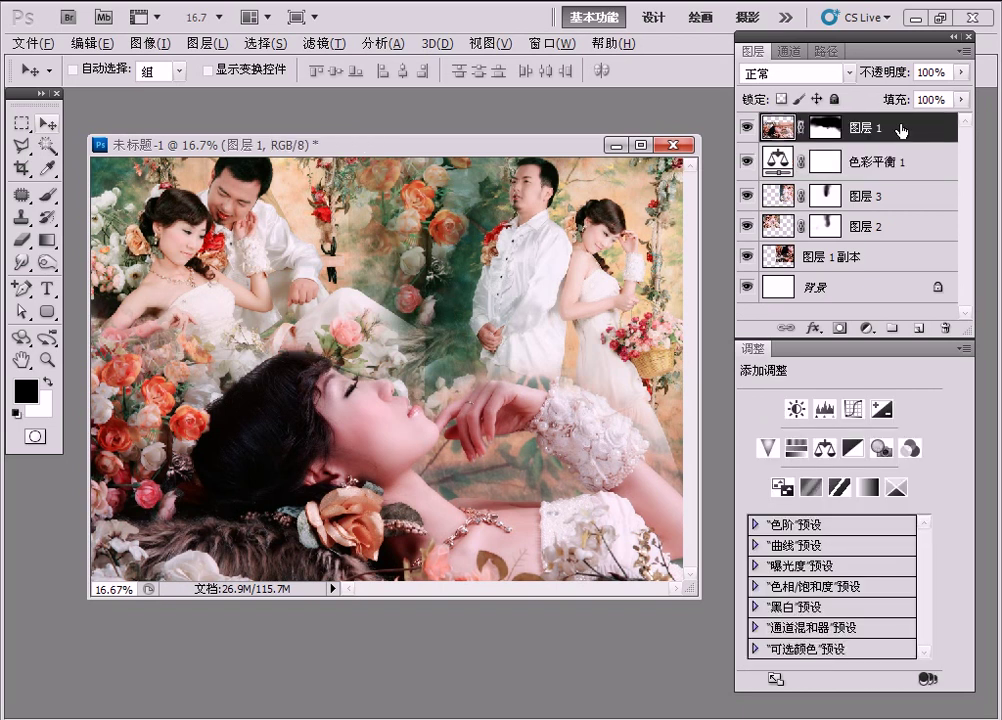
Add a second 色彩平衡 adjustment with midtones cyan-red -48 and magenta-green 37
click(865, 330)
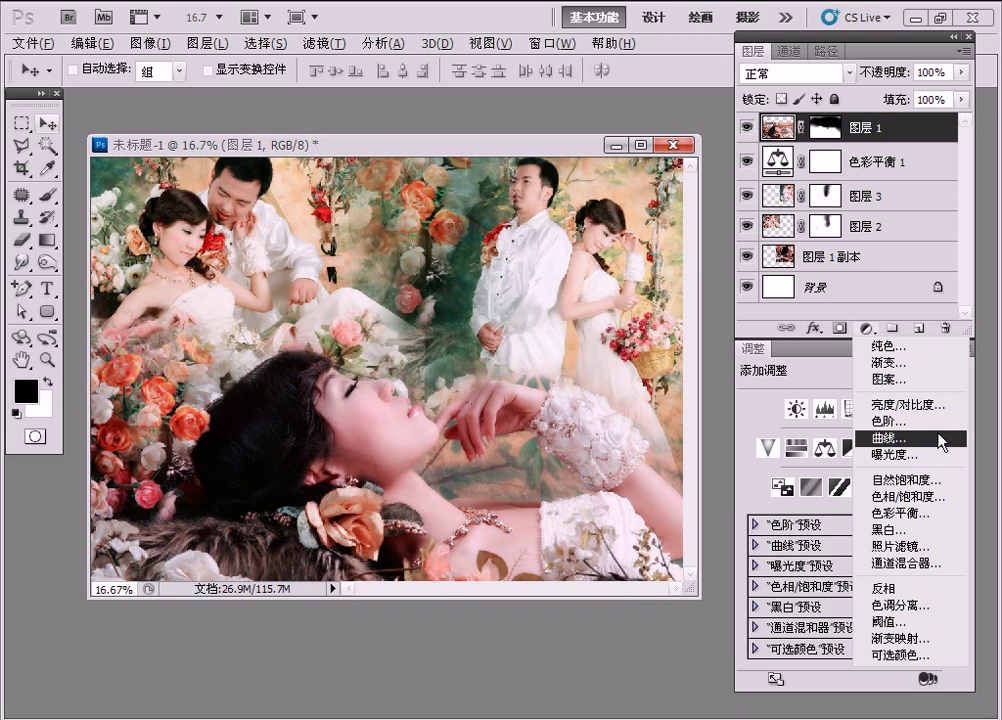
click(928, 515)
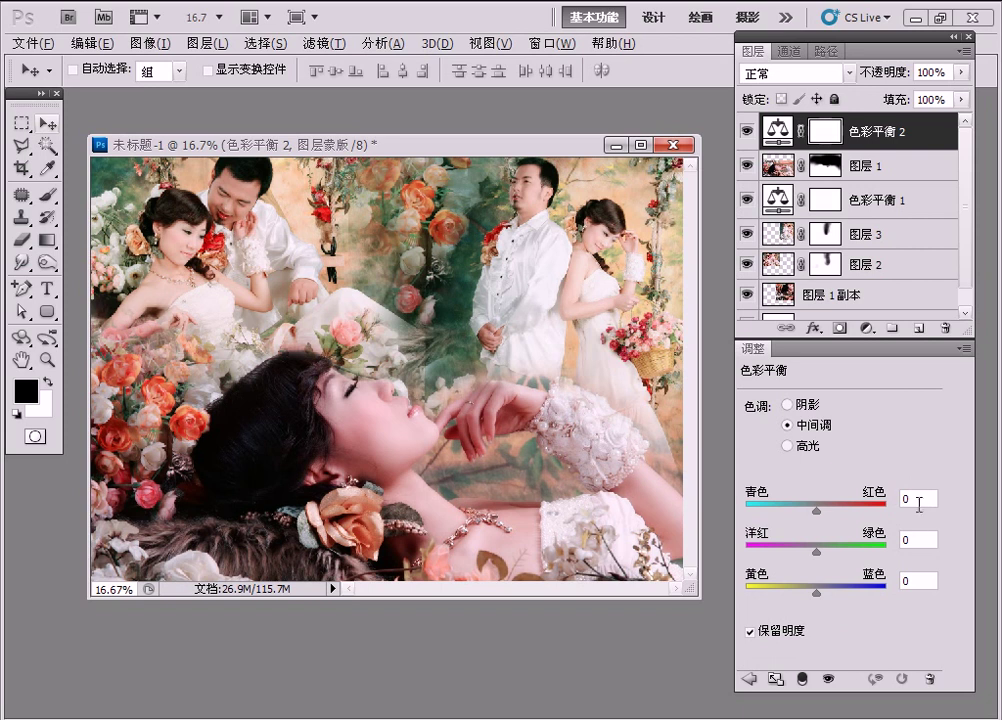
double_click(919, 505)
text(48)
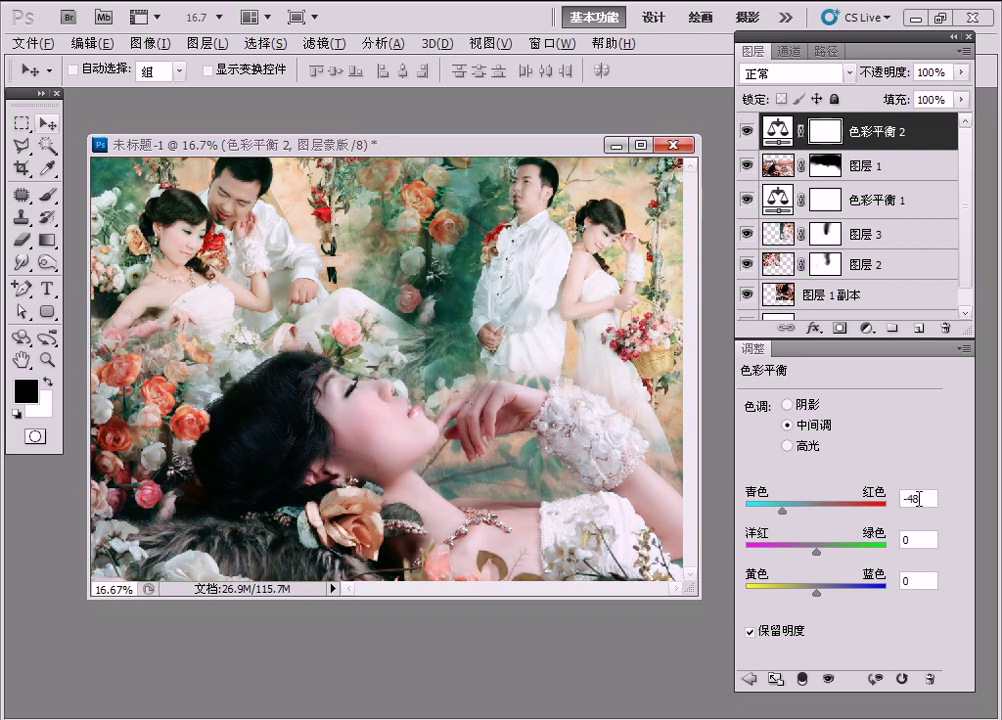
click(923, 539)
text(37)
Clip 色彩平衡 2 to 图层 1 and add a new empty layer above it
key(ctrl+alt+g)
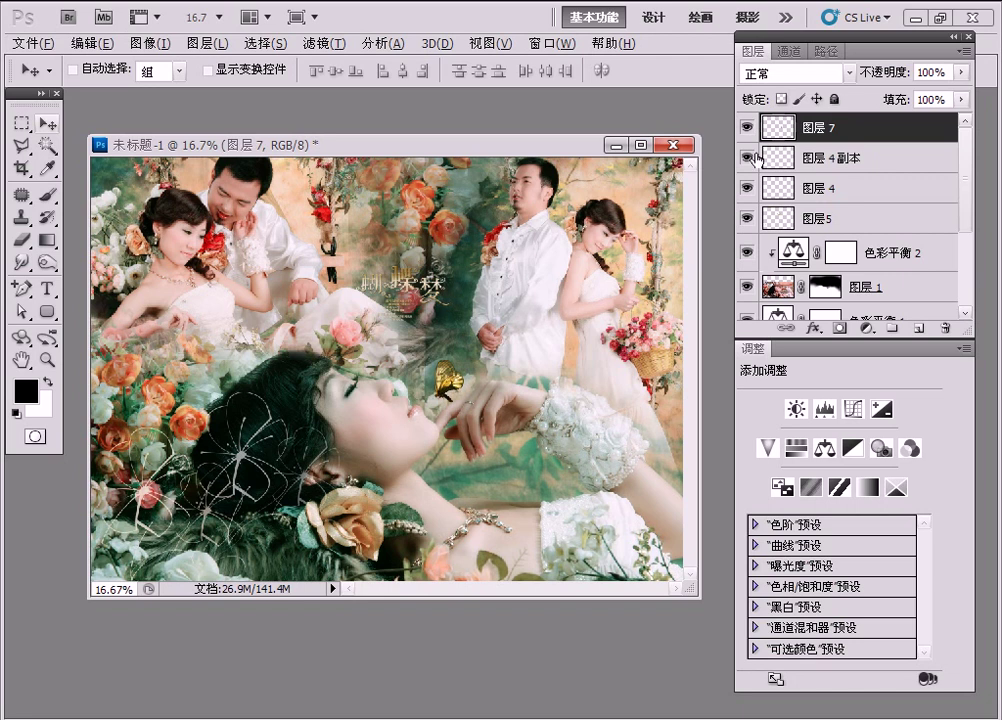
click(904, 256)
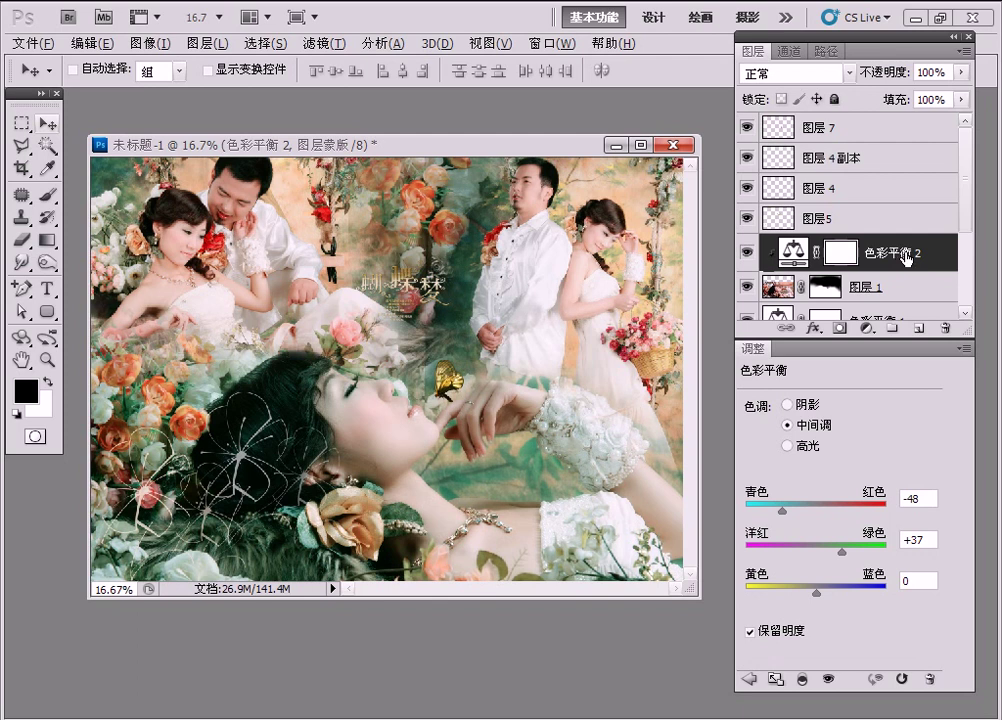
click(918, 327)
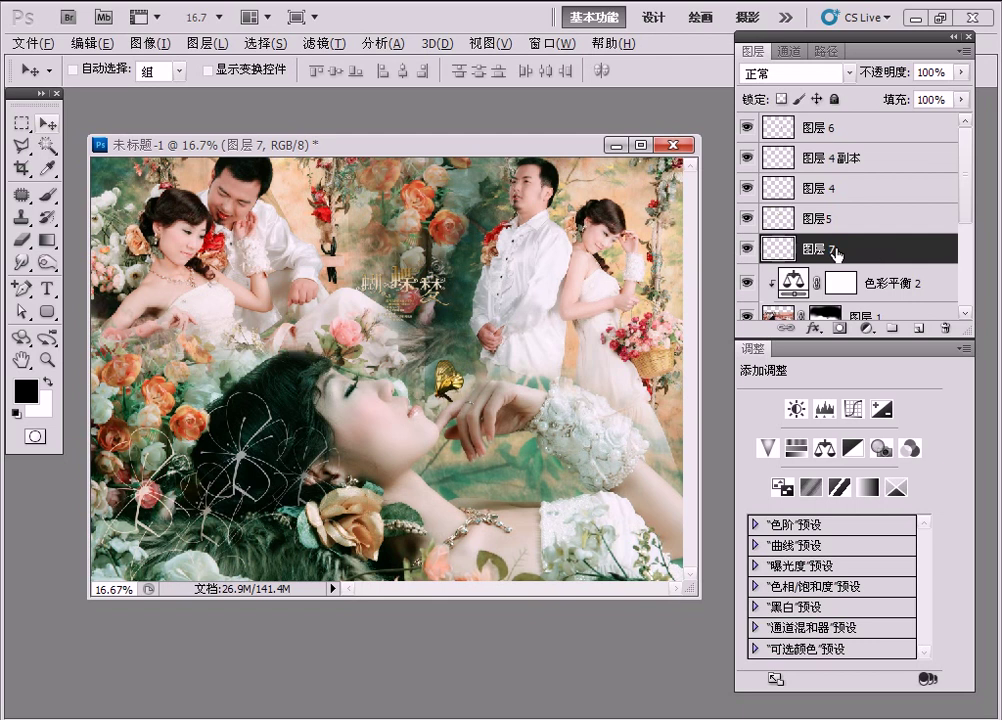
Fill 图层 7 with black, mask it, and paint the centre at 50% brush opacity to reveal the photos
key(alt+Delete)
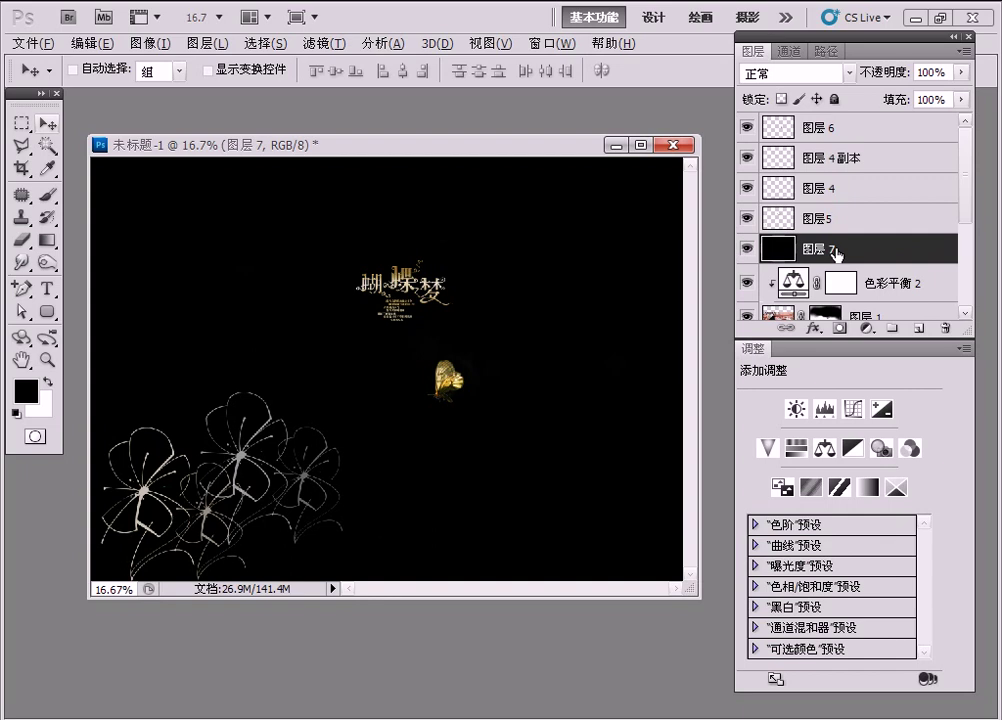
click(840, 328)
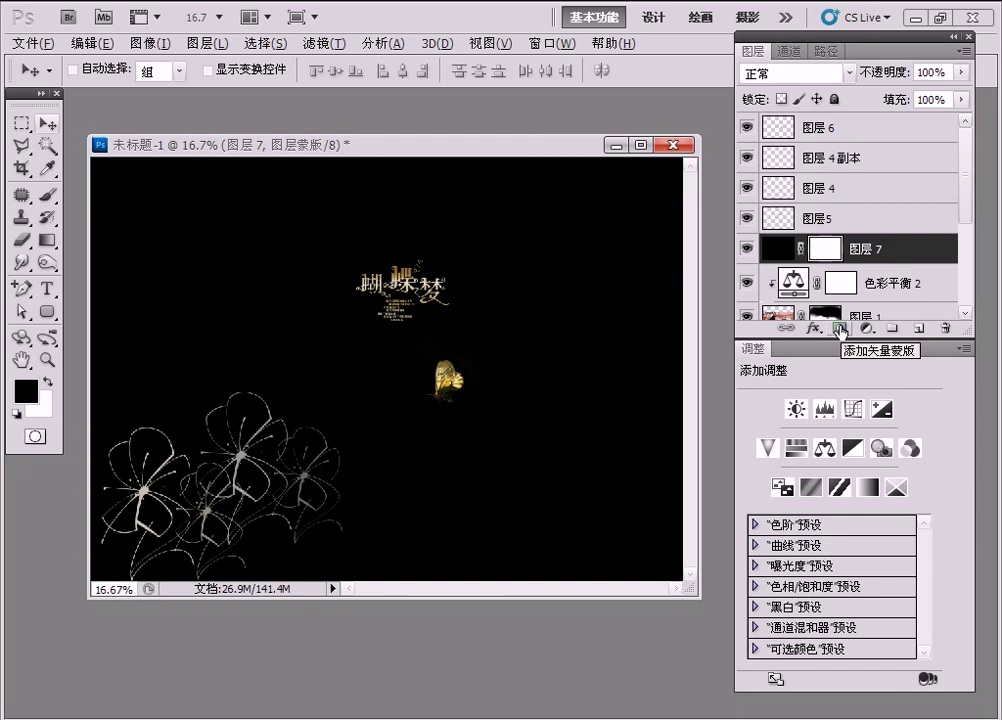
click(49, 196)
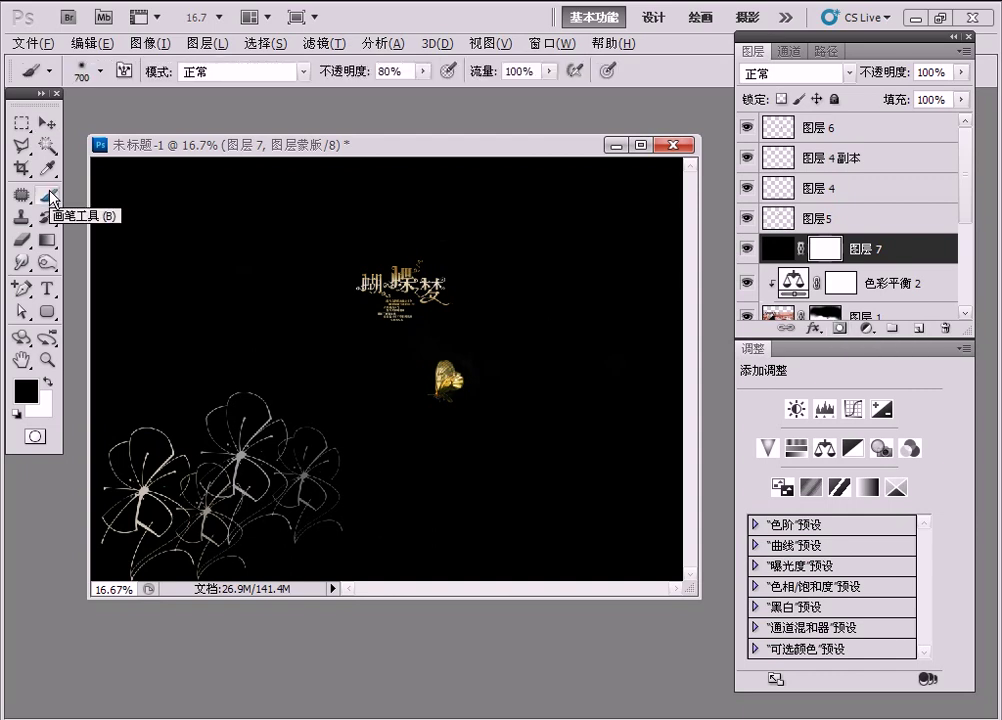
click(342, 76)
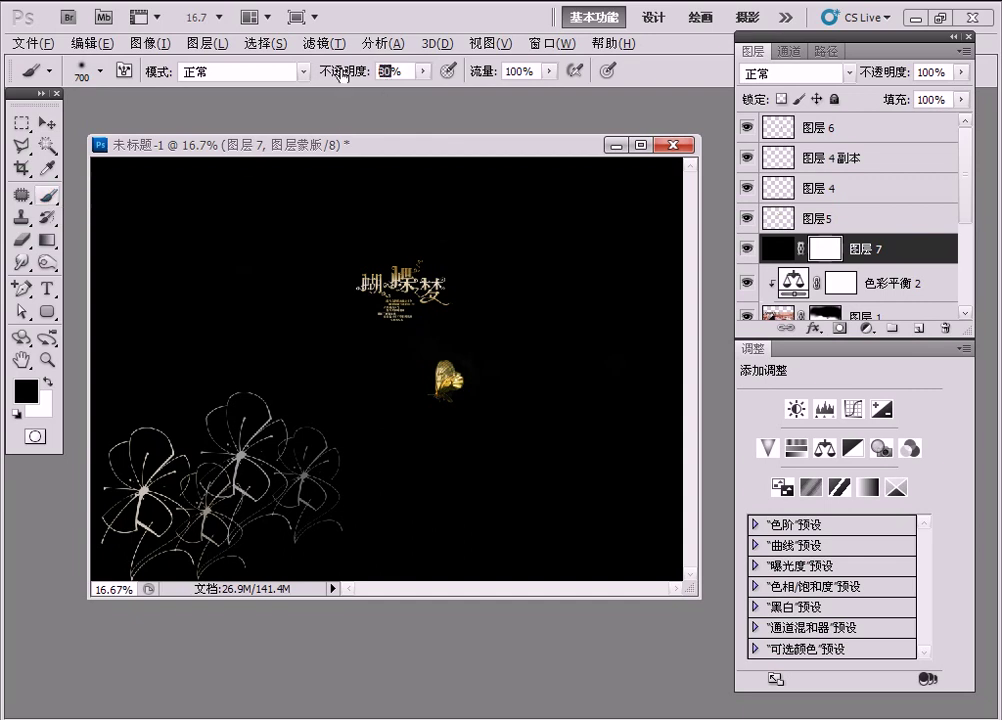
text(50)
mouse_move(300, 265)
mouse_down()
mouse_move(345, 244)
mouse_move(342, 385)
mouse_move(280, 290)
mouse_move(389, 309)
mouse_move(307, 237)
mouse_up()
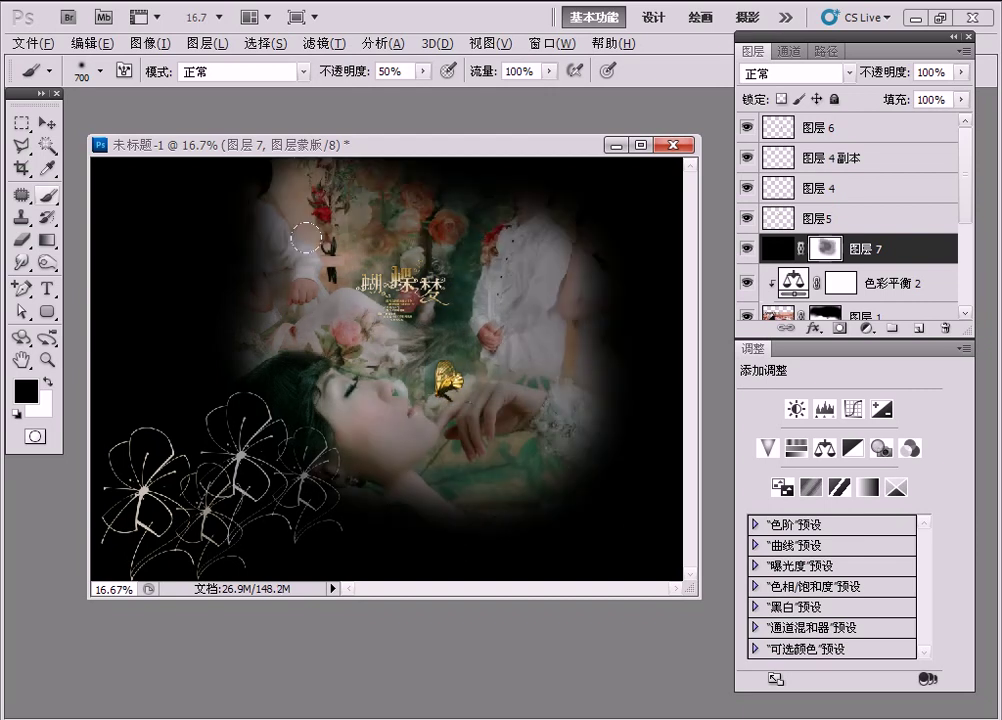